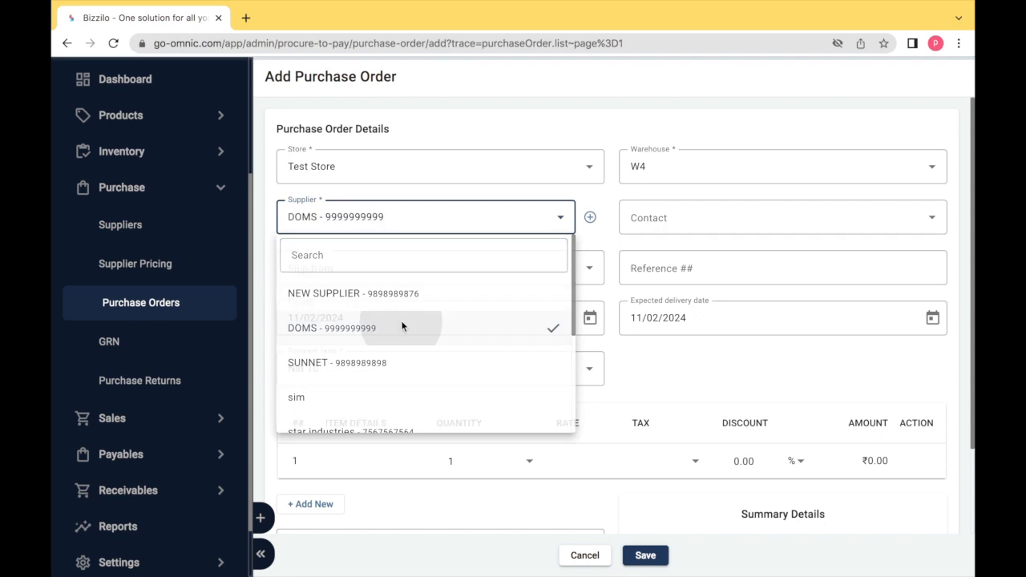
Select the supplier's contact person and choose the EXAMPLE, - 600114 ship-from address.
left_click(651, 220)
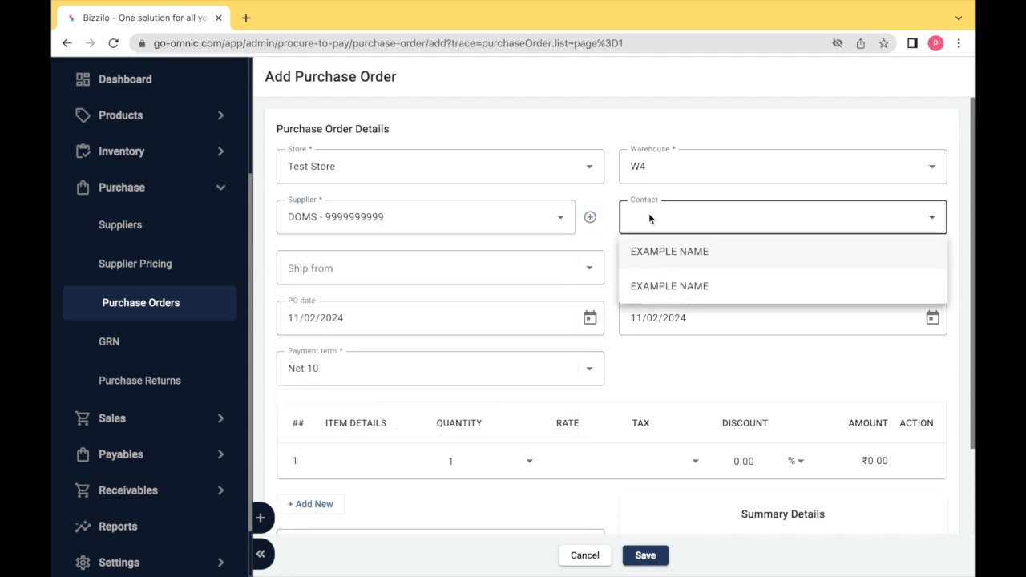
left_click(658, 254)
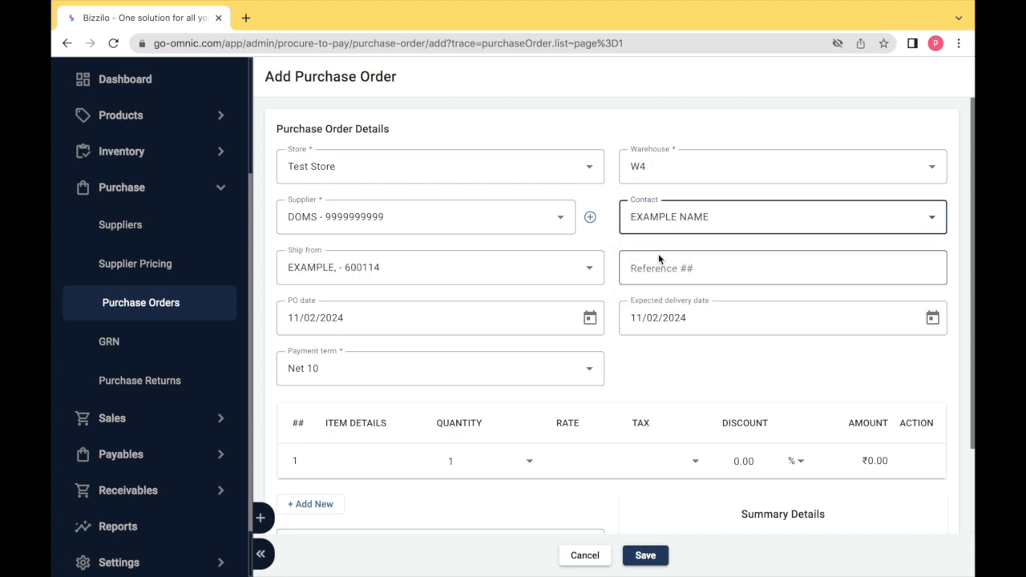
left_click(580, 273)
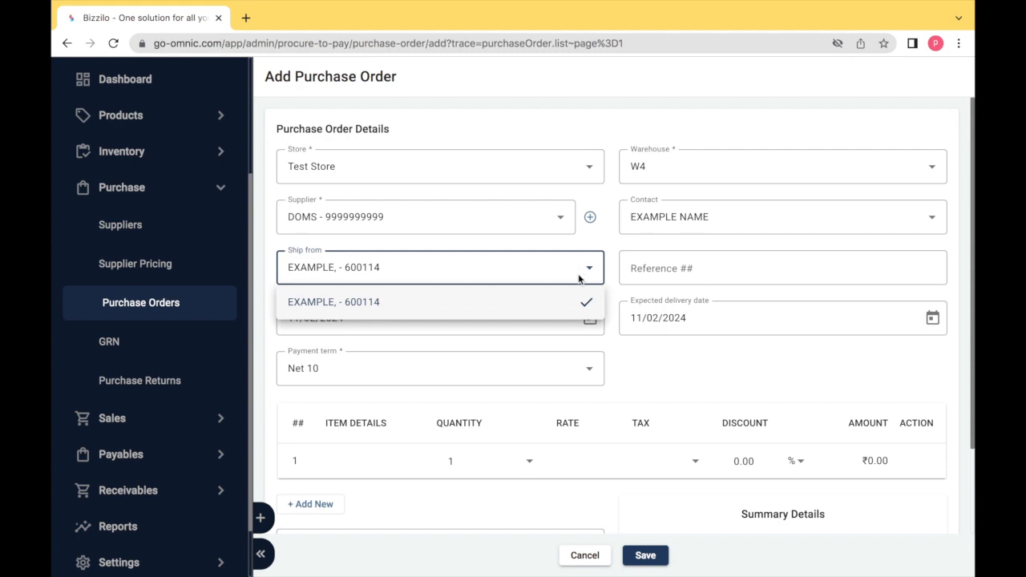
left_click(580, 303)
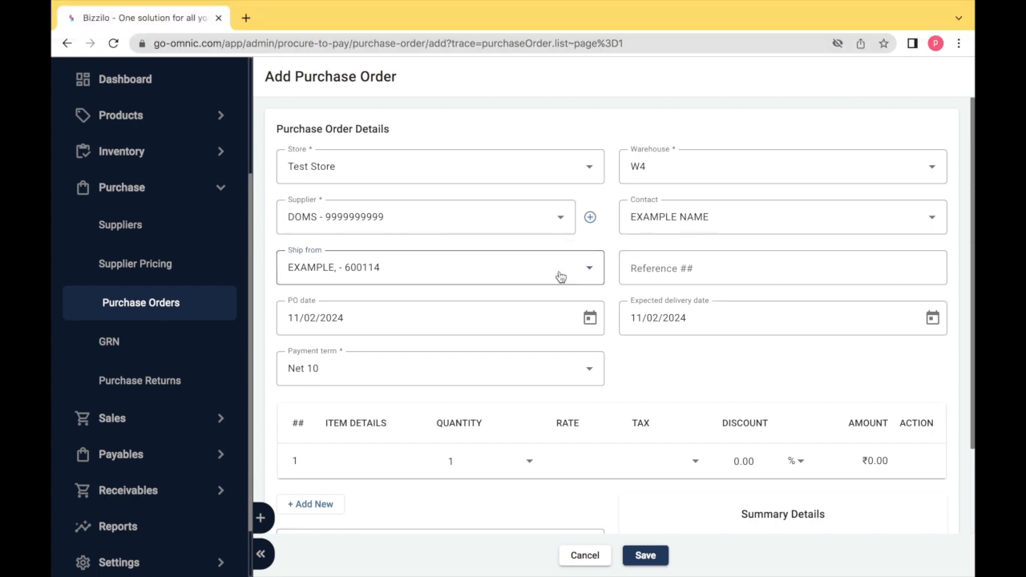
left_click(656, 275)
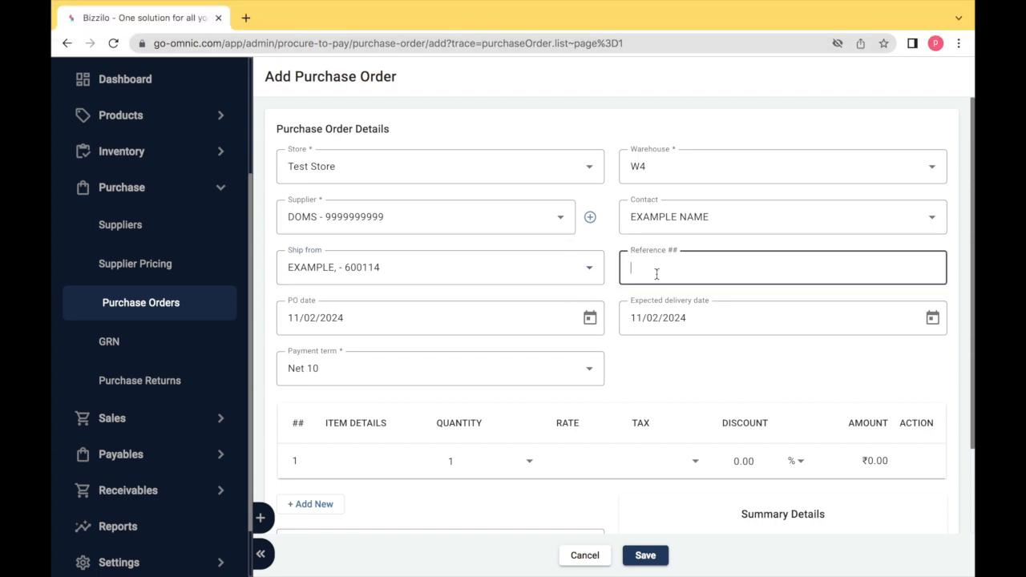
key("Tab")
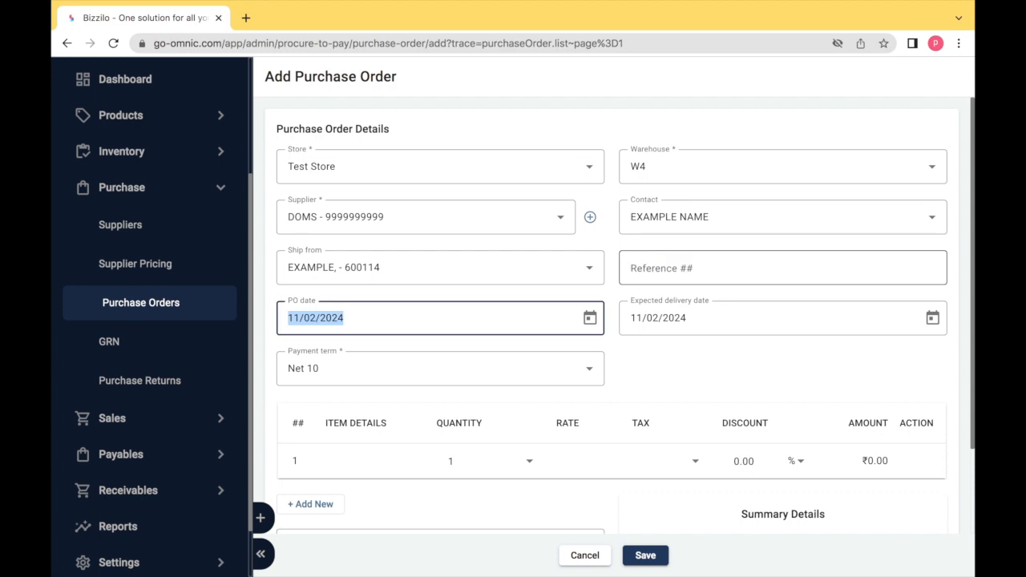
left_click(591, 318)
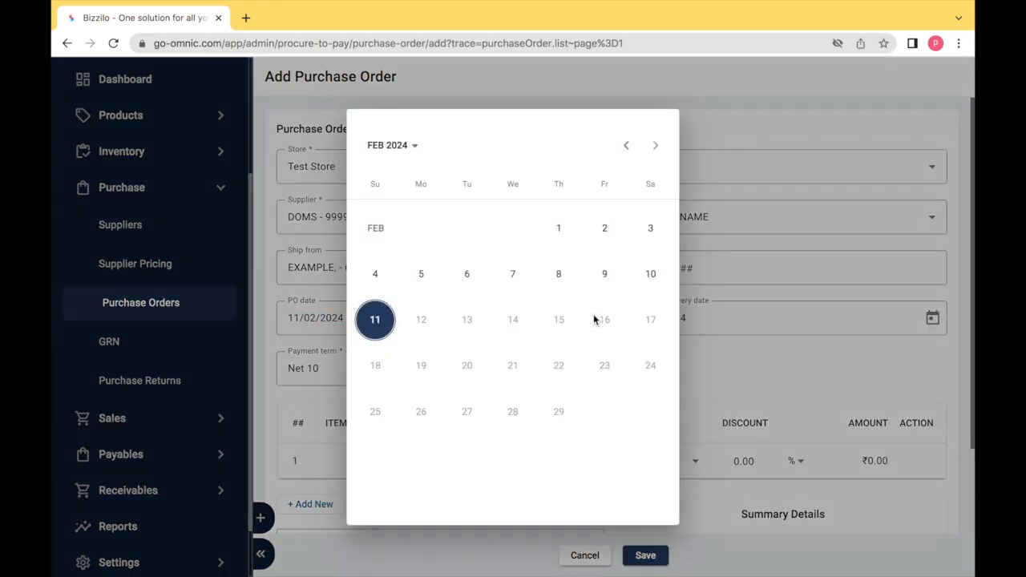
left_click(650, 273)
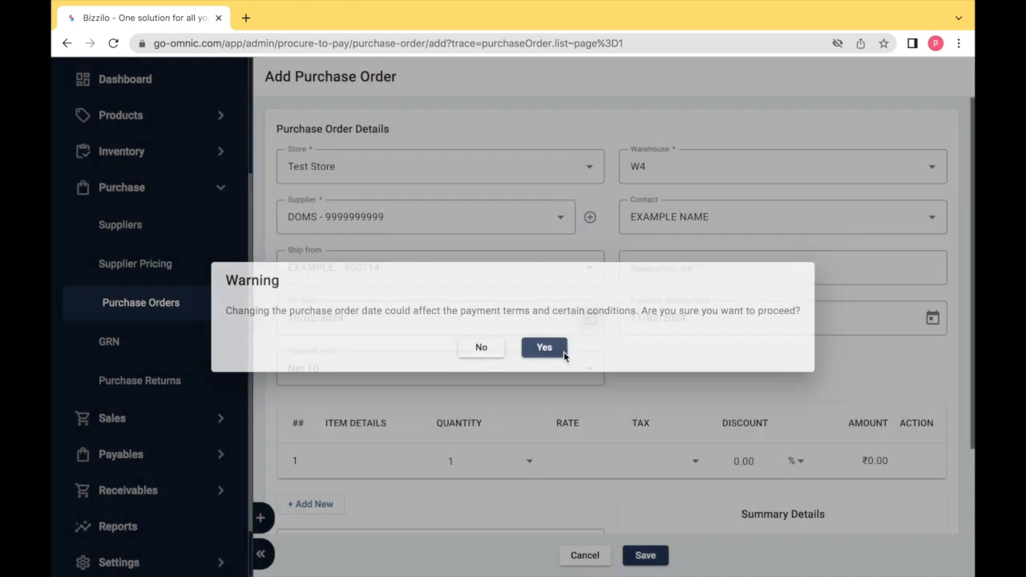
left_click(489, 350)
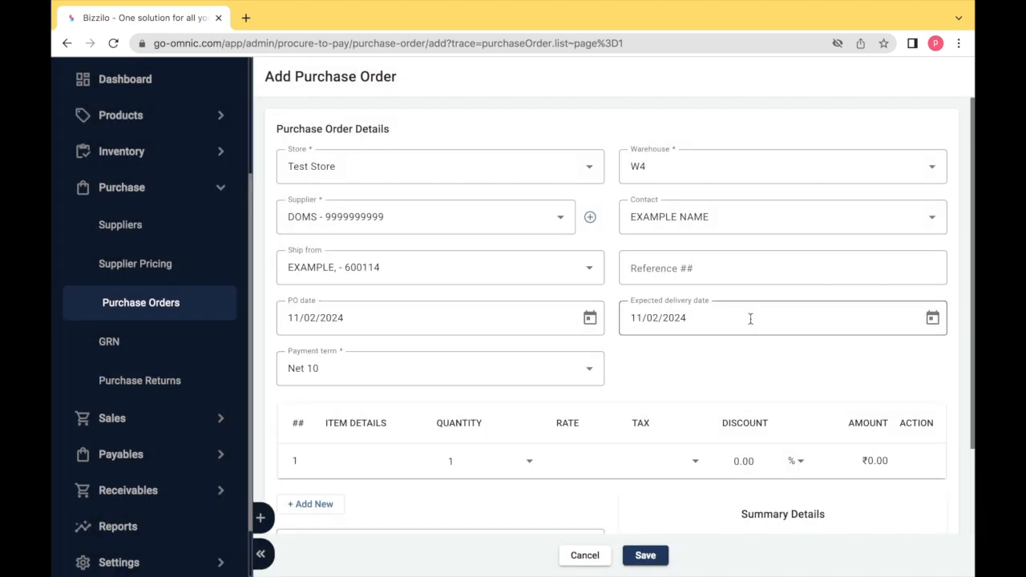
Review the expected delivery date calendar and the available payment term options.
left_click(932, 317)
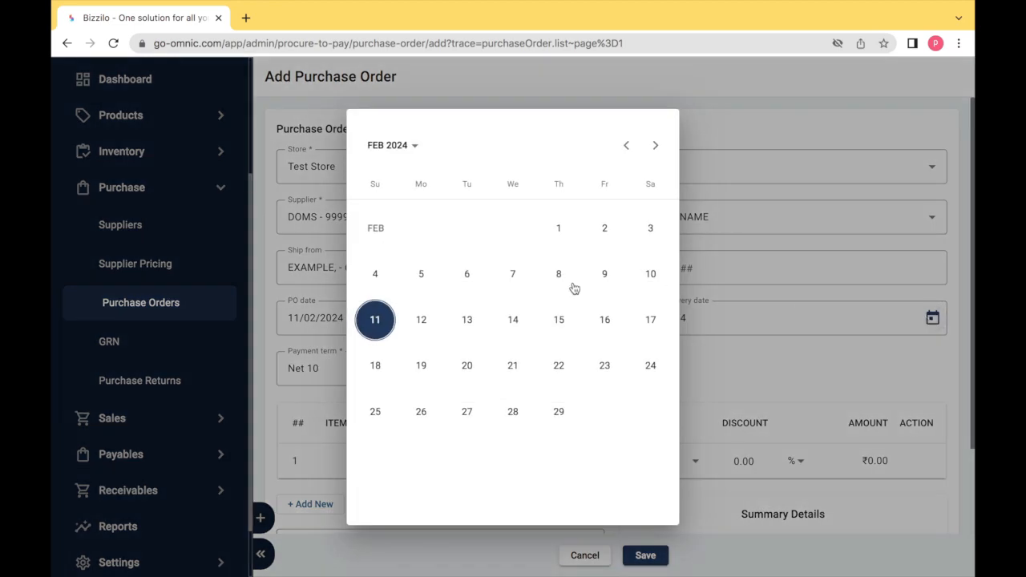
left_click(765, 131)
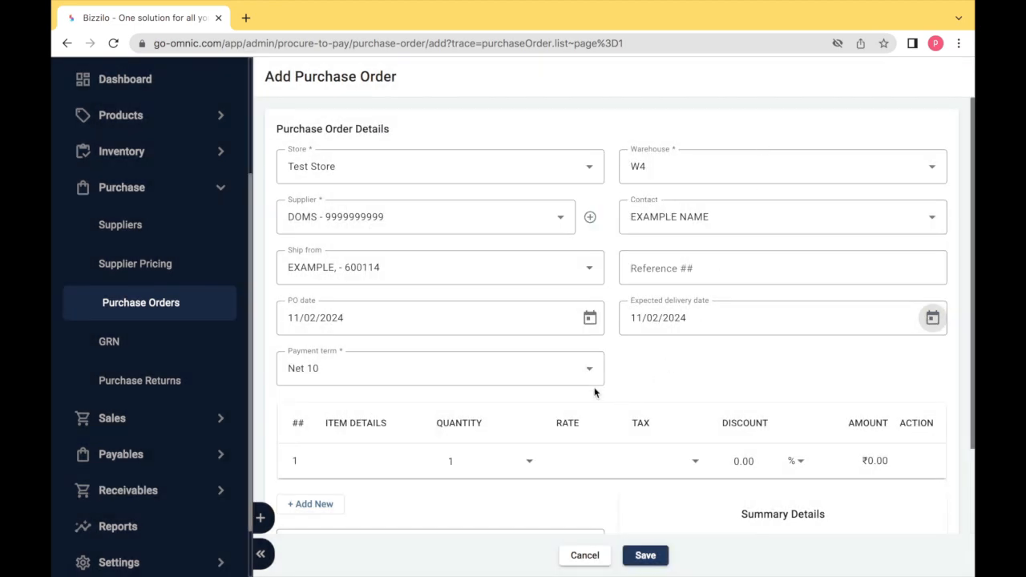
scroll(595, 393, "down", 2)
left_click(560, 275)
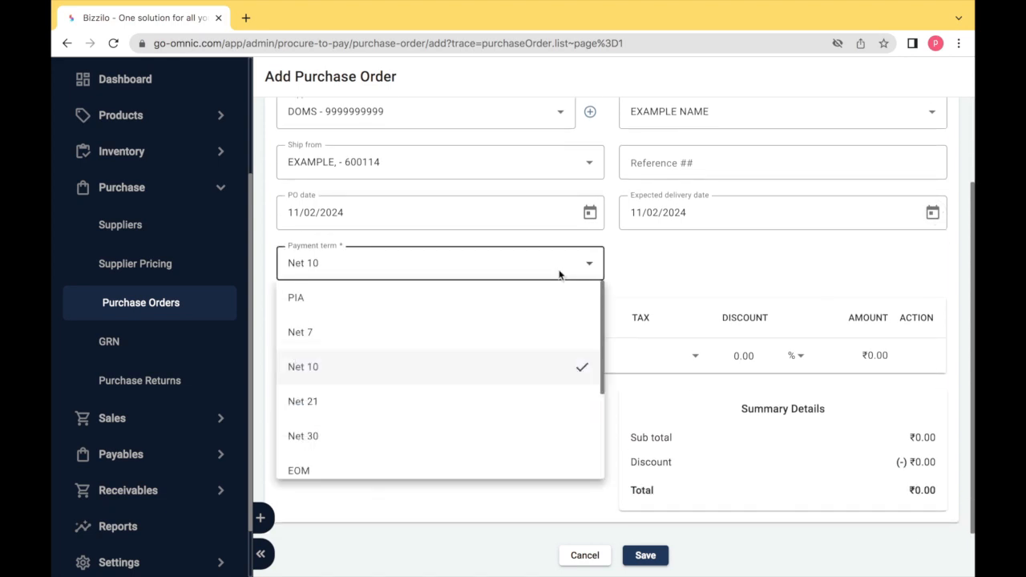
left_click(560, 275)
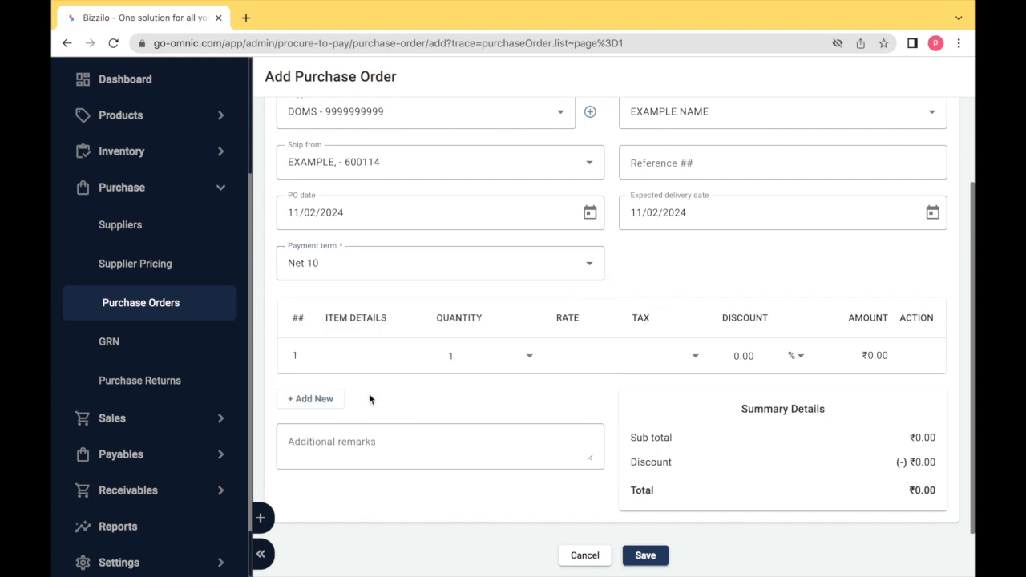
Search for tom and add TOM CRAYONS as the first line item.
left_click(341, 360)
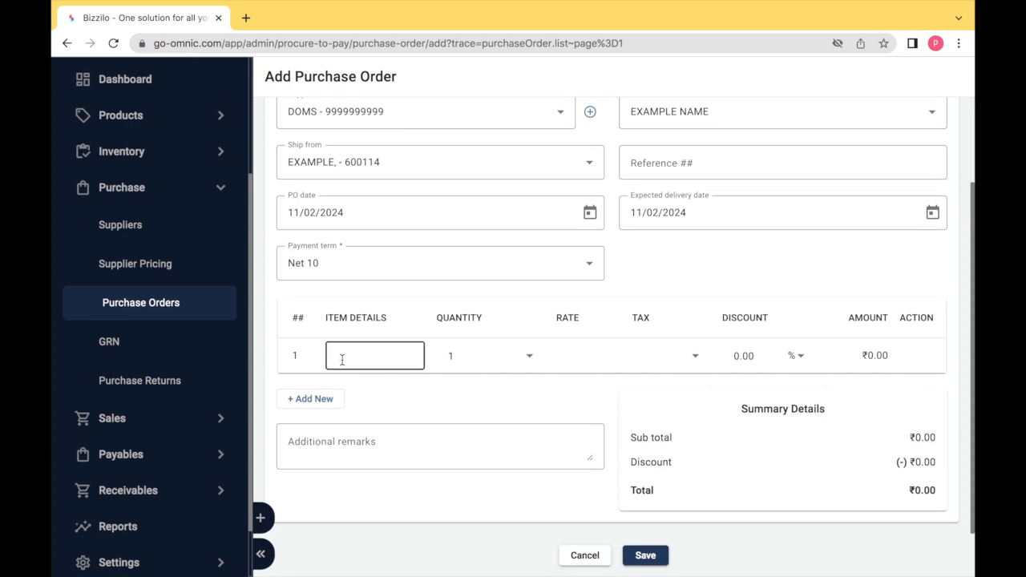
type("tom")
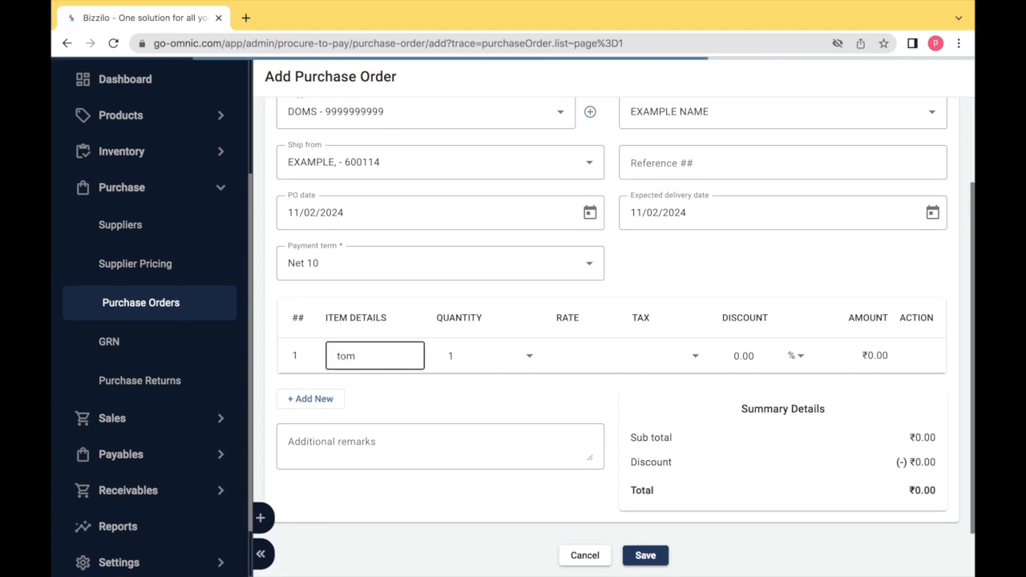
left_click(358, 450)
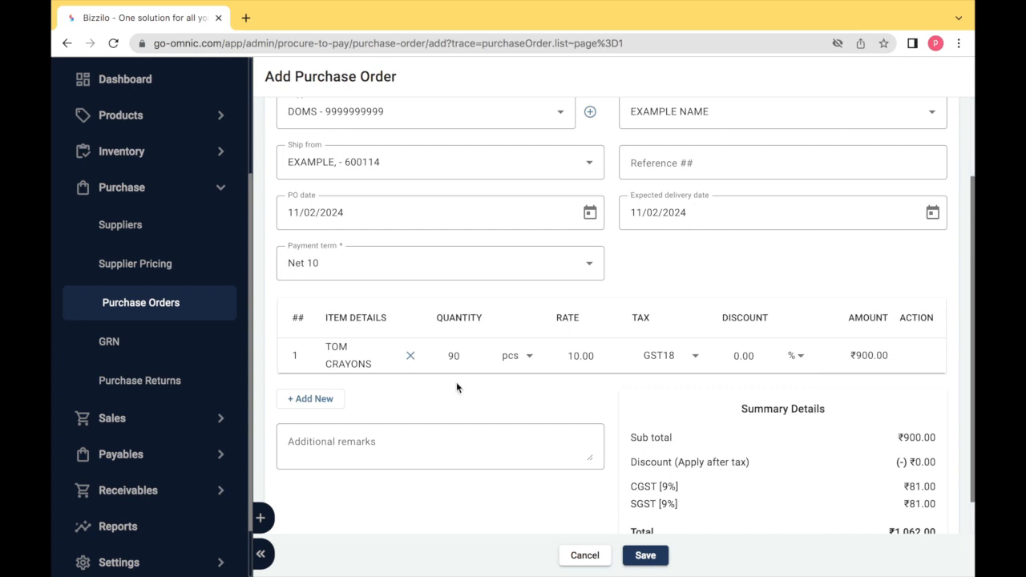
Set the line item's quantity to 90 and its rate to 11.00.
left_click(458, 362)
left_click(582, 360)
key("BackSpace")
type("1")
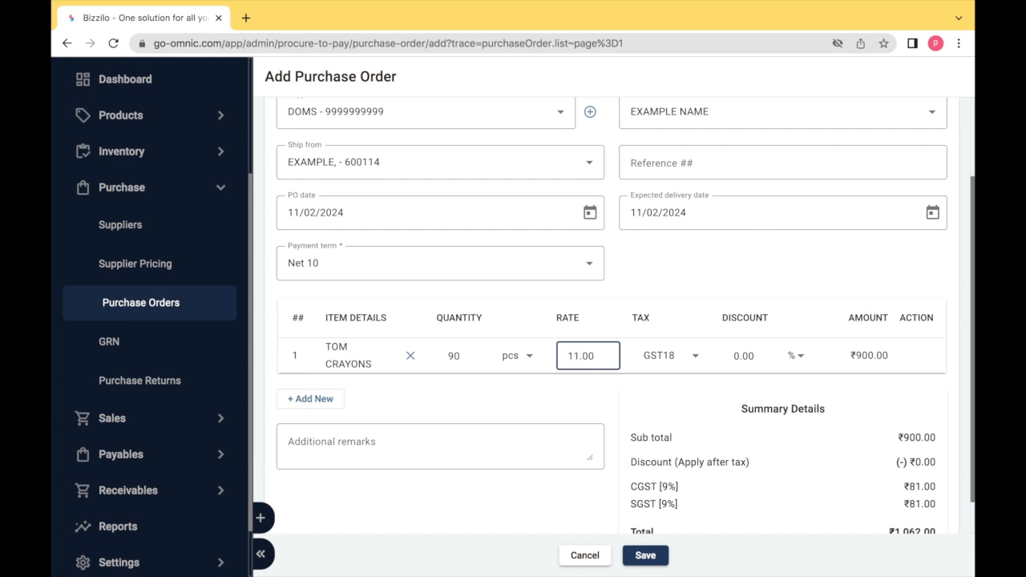
left_click(664, 372)
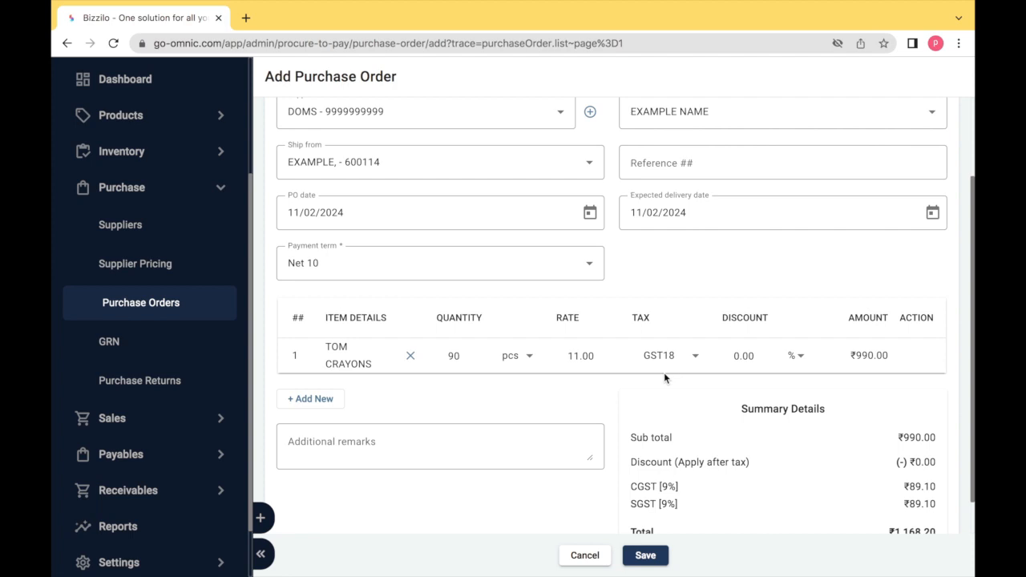
Review the summary details and save the purchase order.
scroll(664, 372, "down", 1)
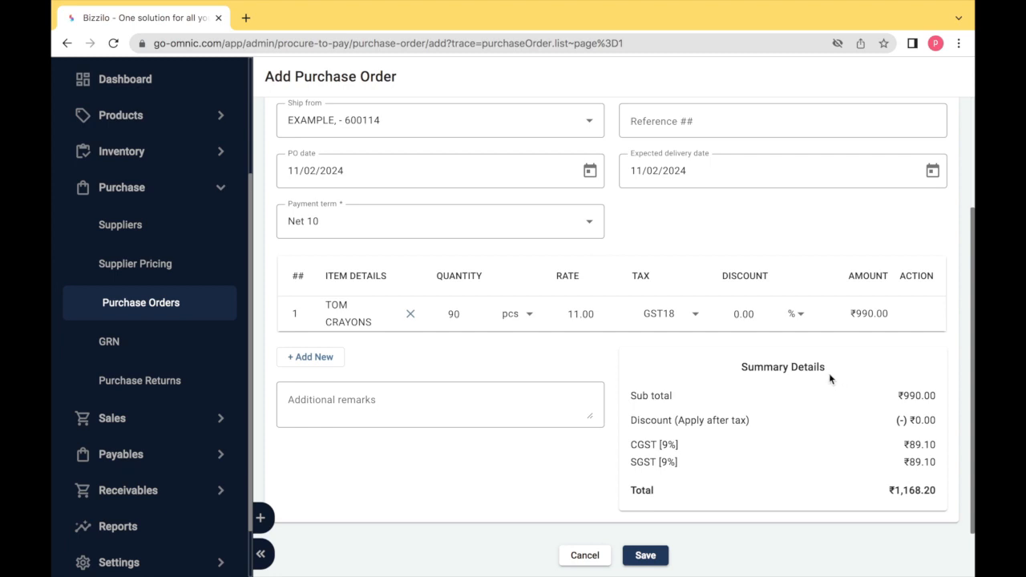
left_click(688, 430)
left_click(693, 467)
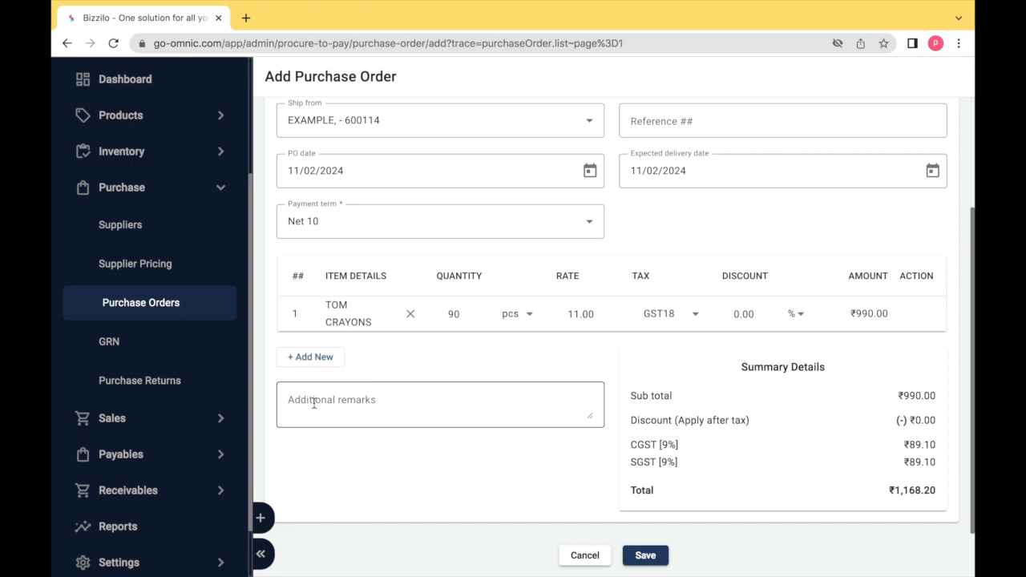
left_click(644, 555)
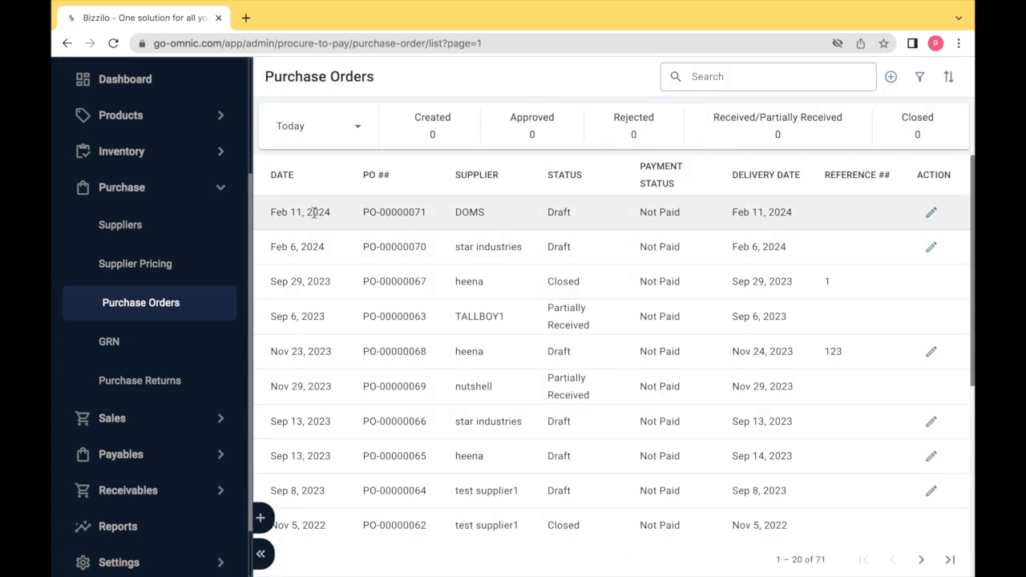
Review purchase order PO-00000071 and its edit form without changing anything.
left_click(387, 216)
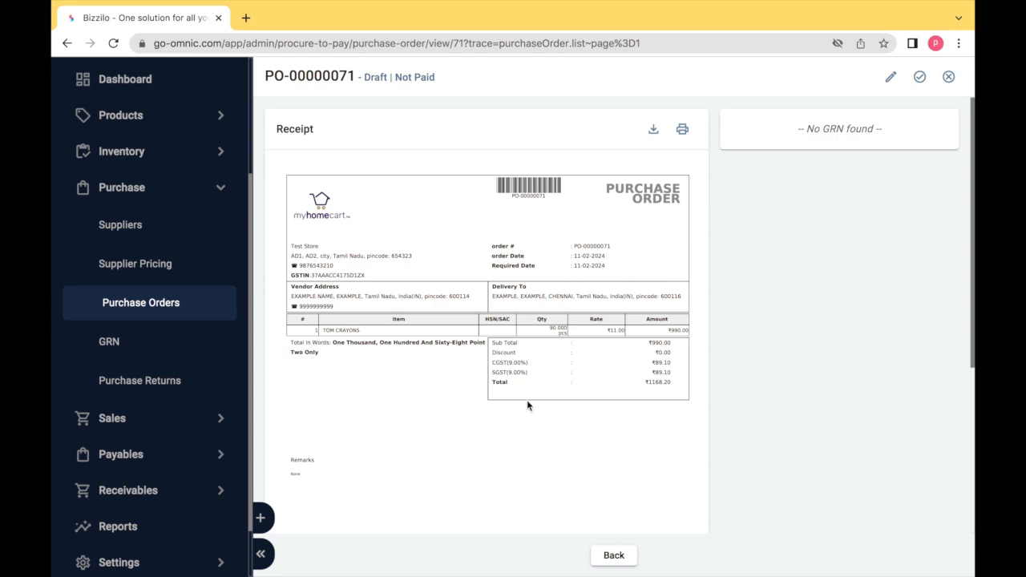
left_click(601, 555)
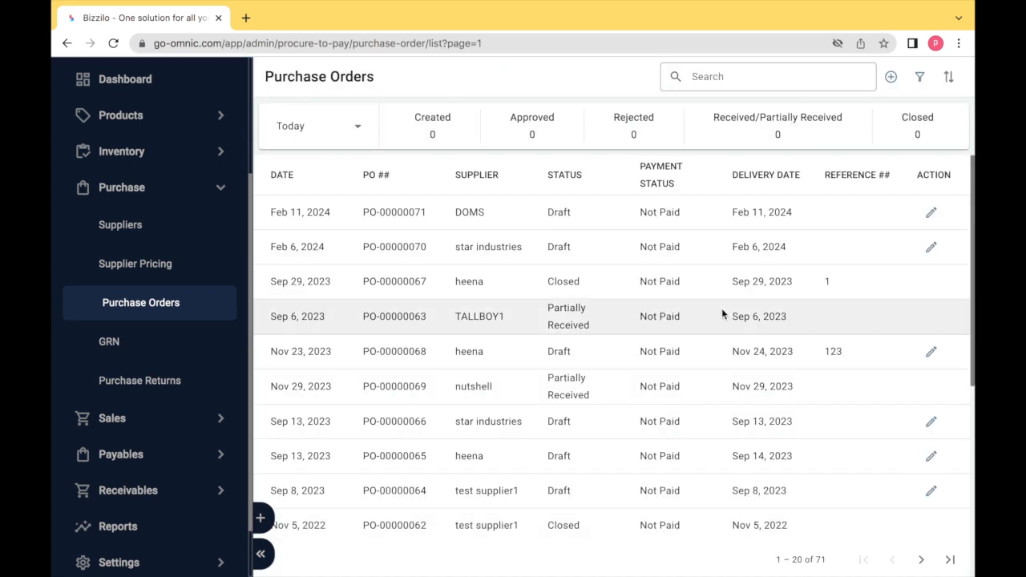
left_click(930, 213)
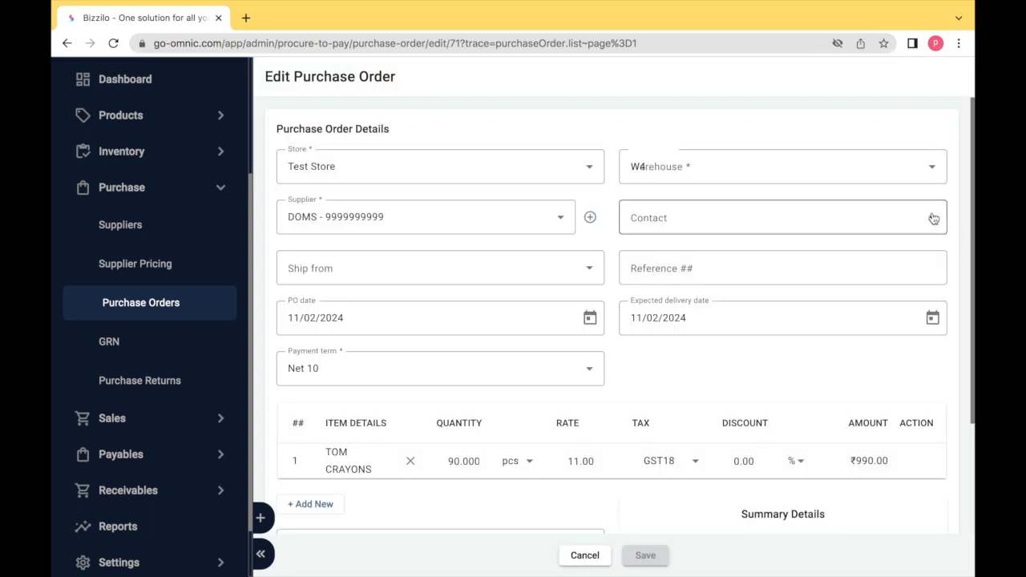
left_click(584, 555)
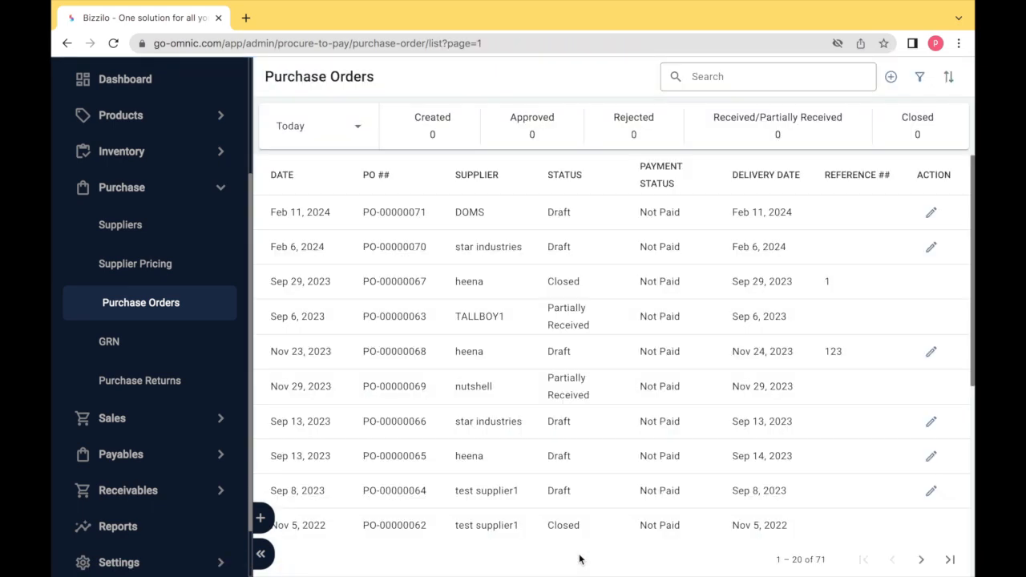
Open purchase order PO-00000071, approve it, and return to the purchase order list.
left_click(410, 213)
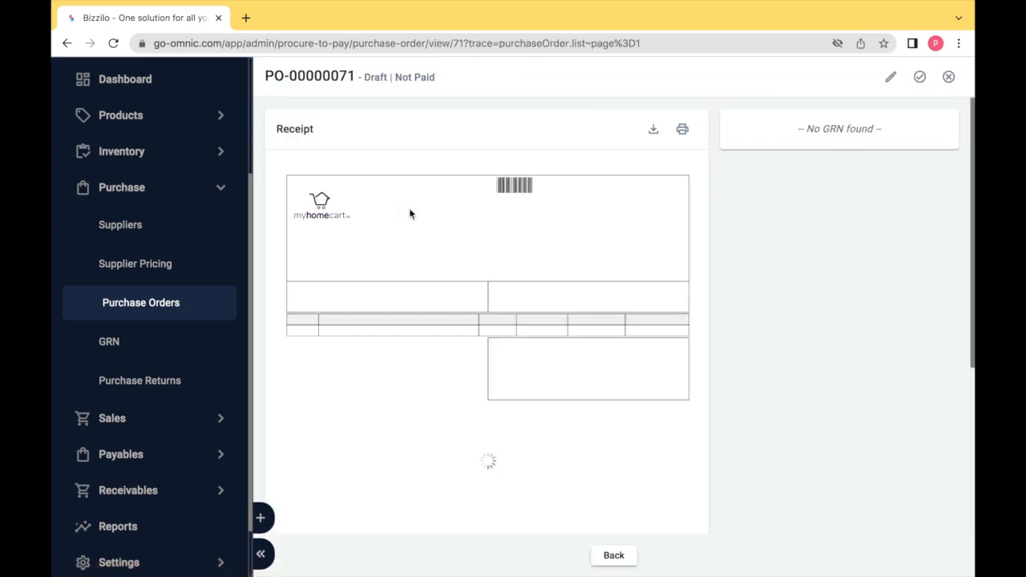
left_click(923, 76)
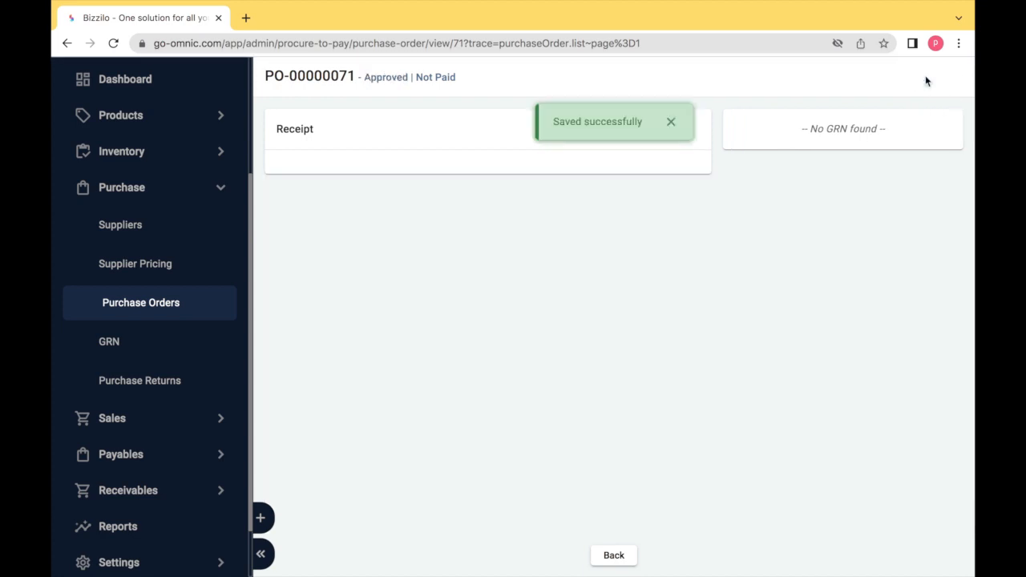
left_click(614, 556)
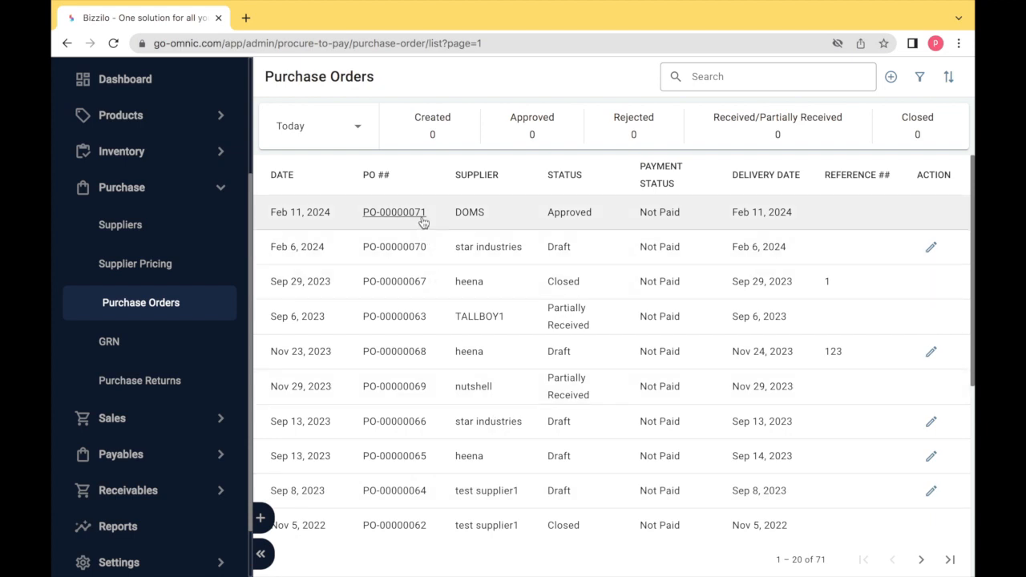
Reload the purchase orders list and reopen PO-00000071.
left_click(138, 190)
left_click(132, 318)
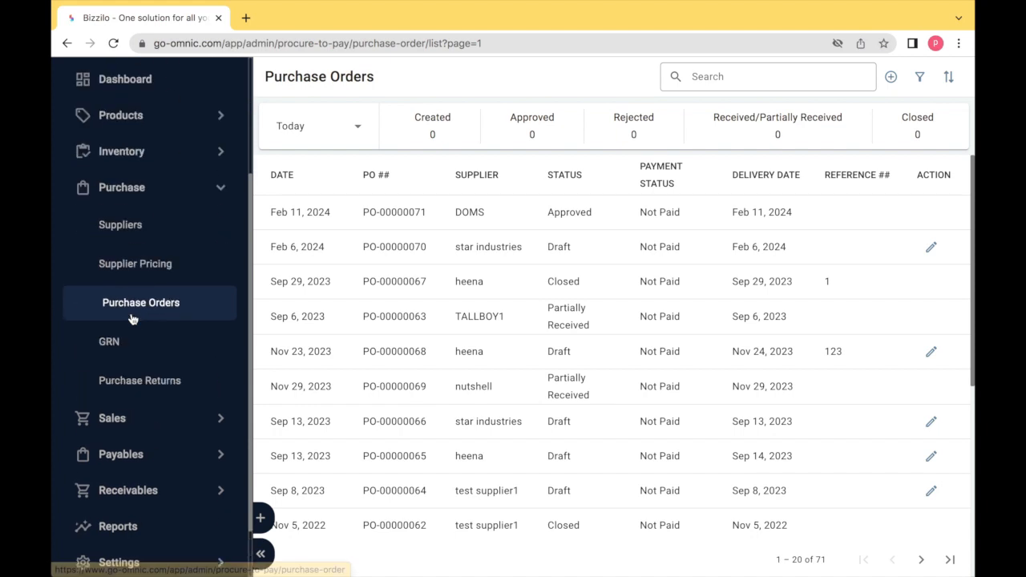
left_click(138, 304)
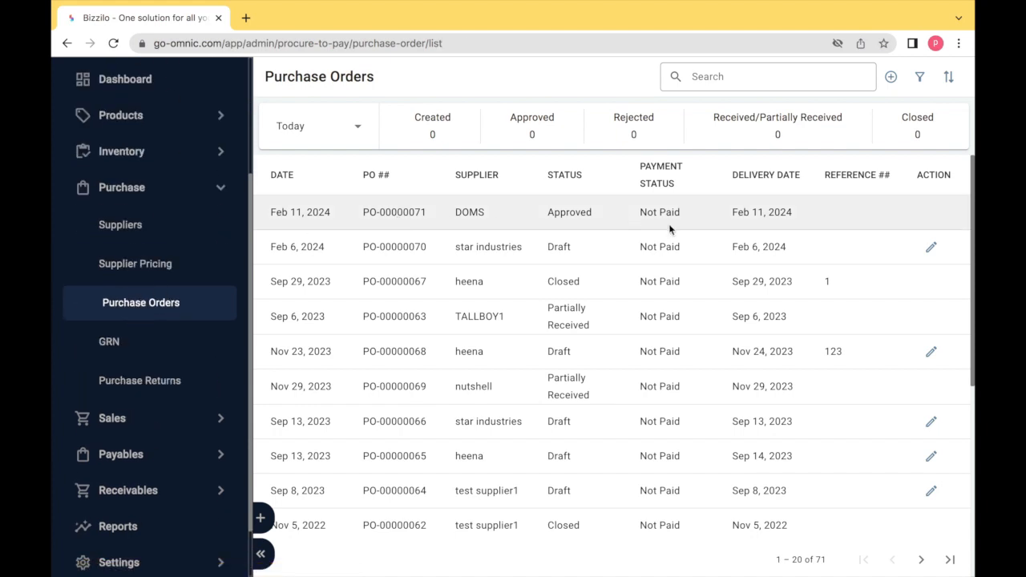
left_click(382, 213)
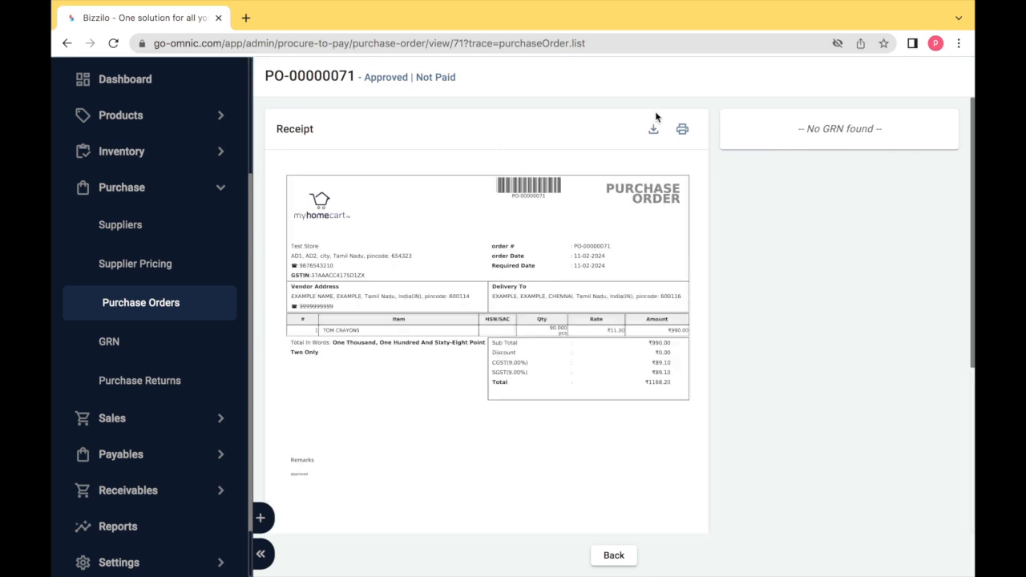
Download the purchase order as a PDF and open the downloaded file.
left_click(654, 129)
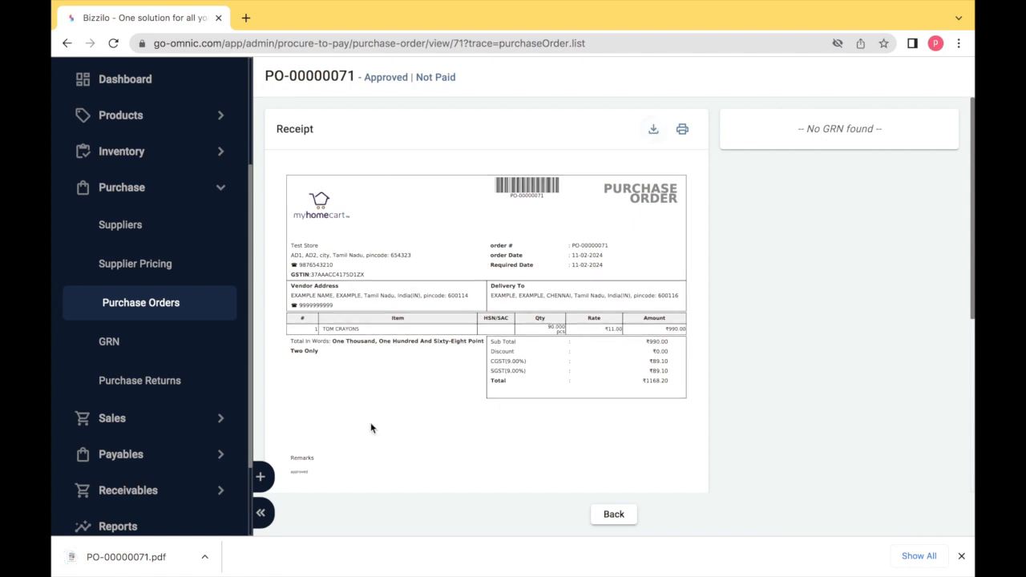
left_click(183, 560)
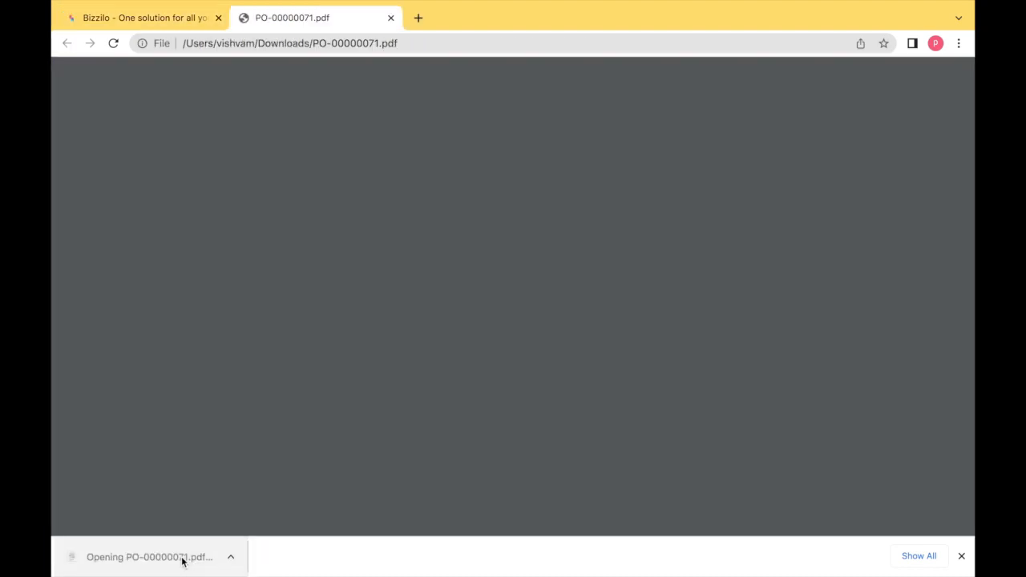